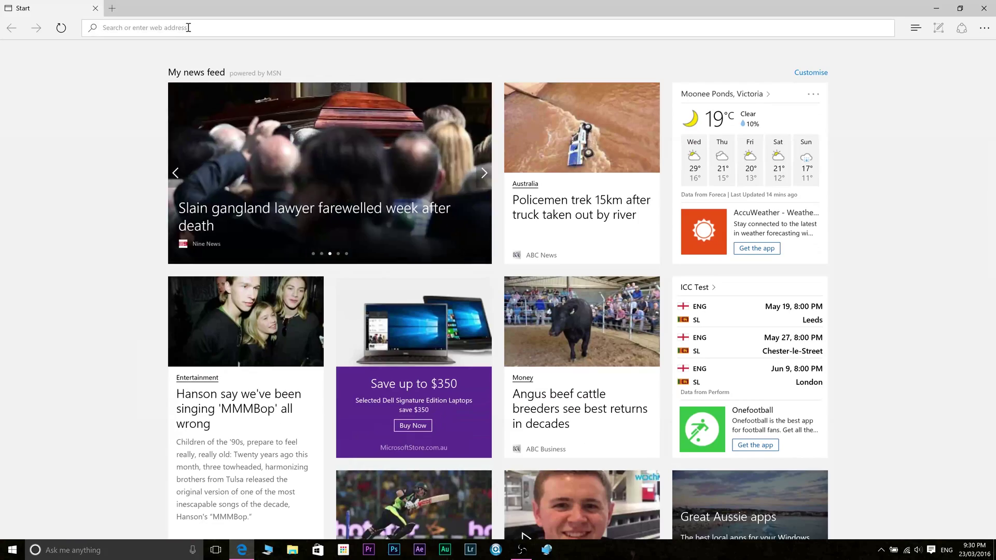
# Go to start.qnap.com and select 4-Bay as the drive bay count for the TS-453A
pyautogui.write('tart')
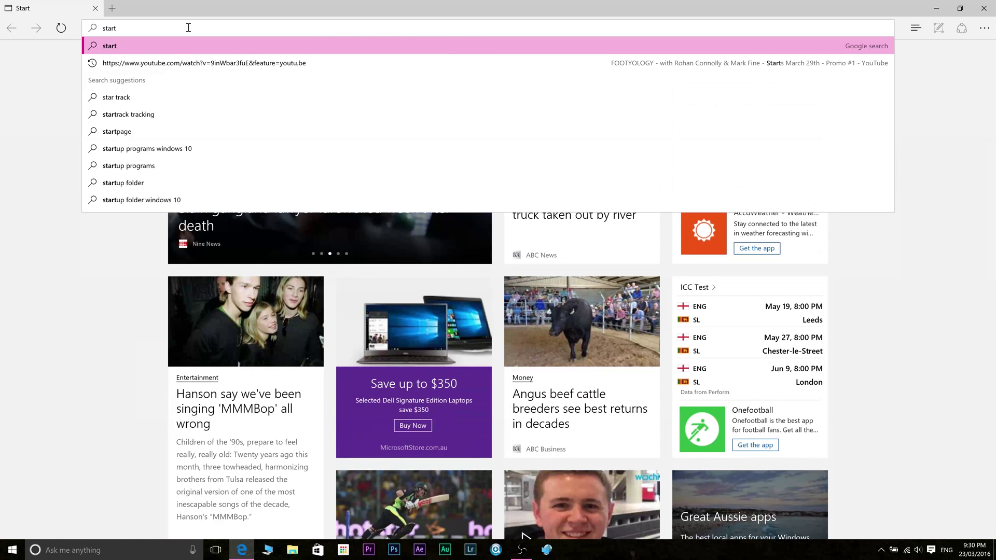
pyautogui.write('.qnap.com/en/index.php')
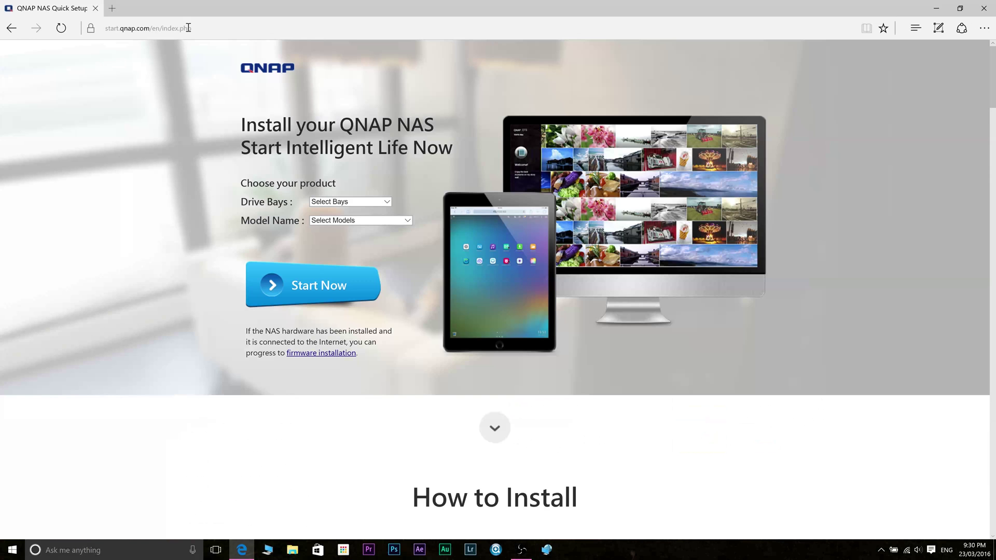
pyautogui.click(364, 202)
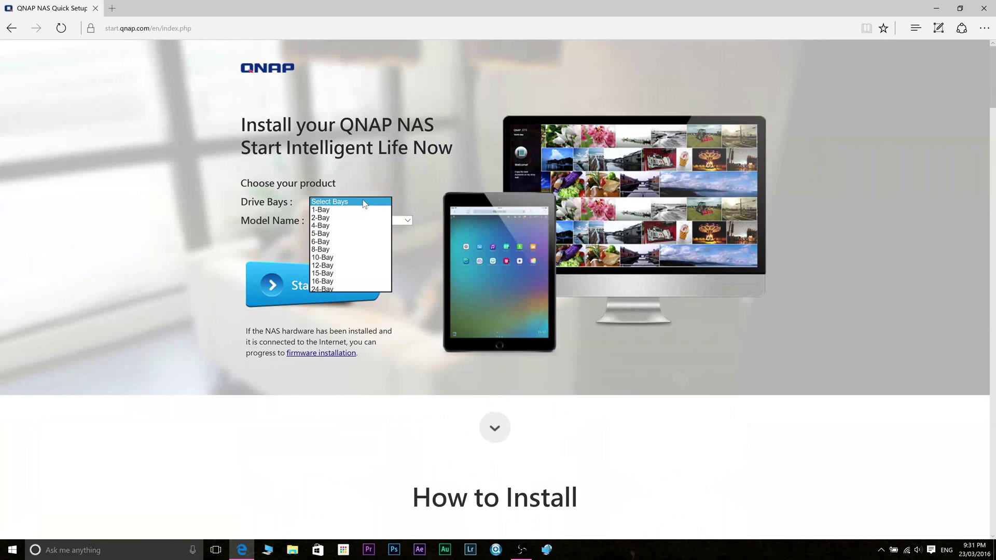
pyautogui.click(351, 228)
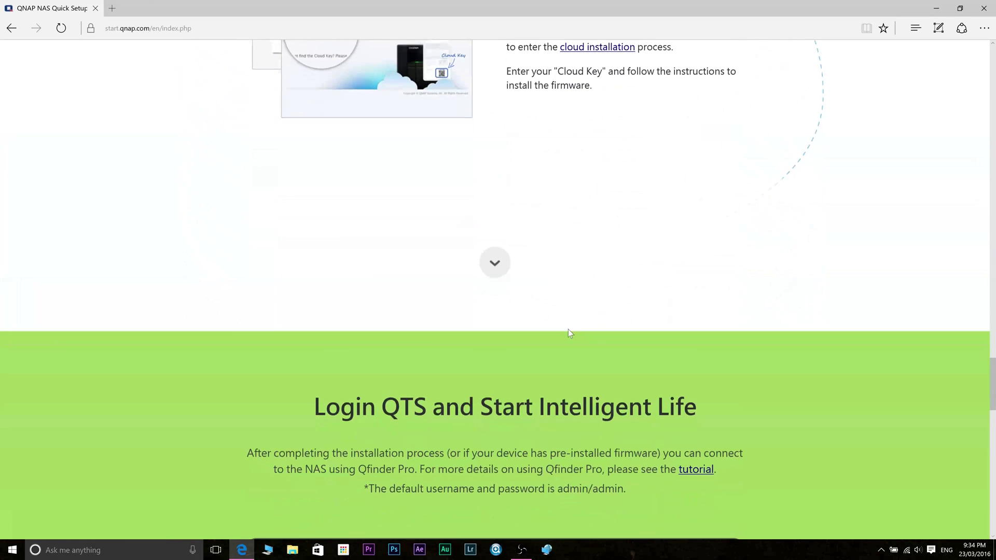
# Scroll back up the myQNAPcloud page toward the Smart Installation Guide welcome
pyautogui.scroll(3, 585, 214)
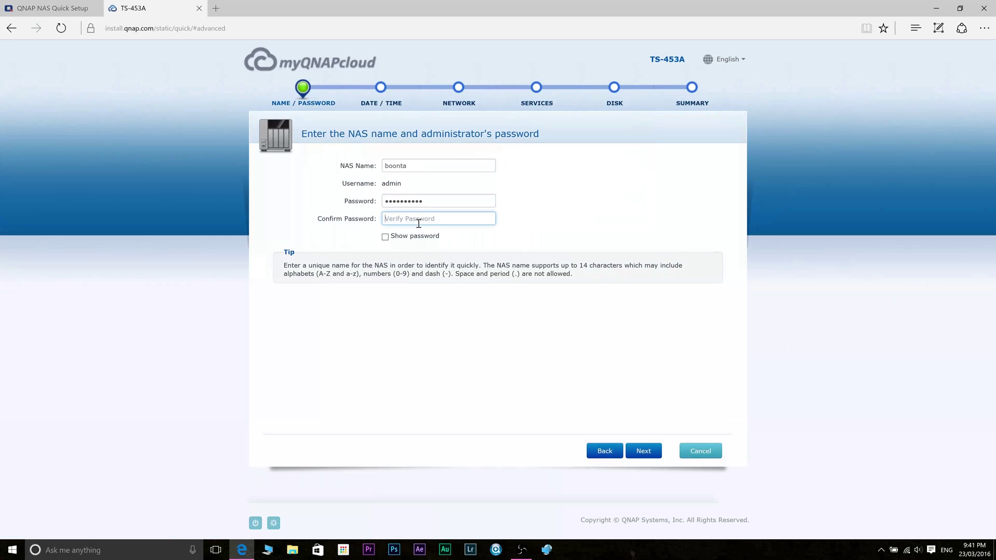
# Enter the NAS name and administrator password, then check the Brisbane time zone list
pyautogui.write('•')
pyautogui.click(650, 452)
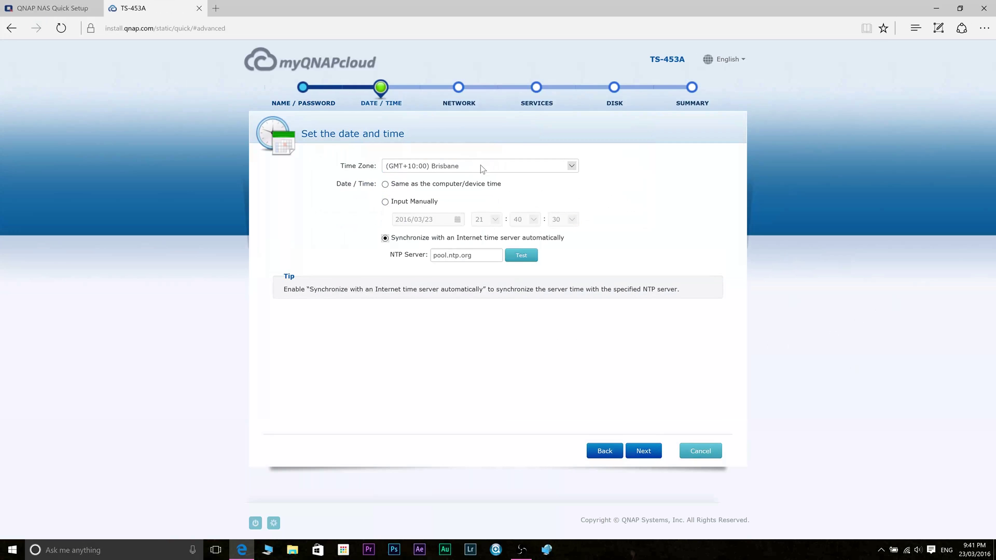
pyautogui.click(481, 165)
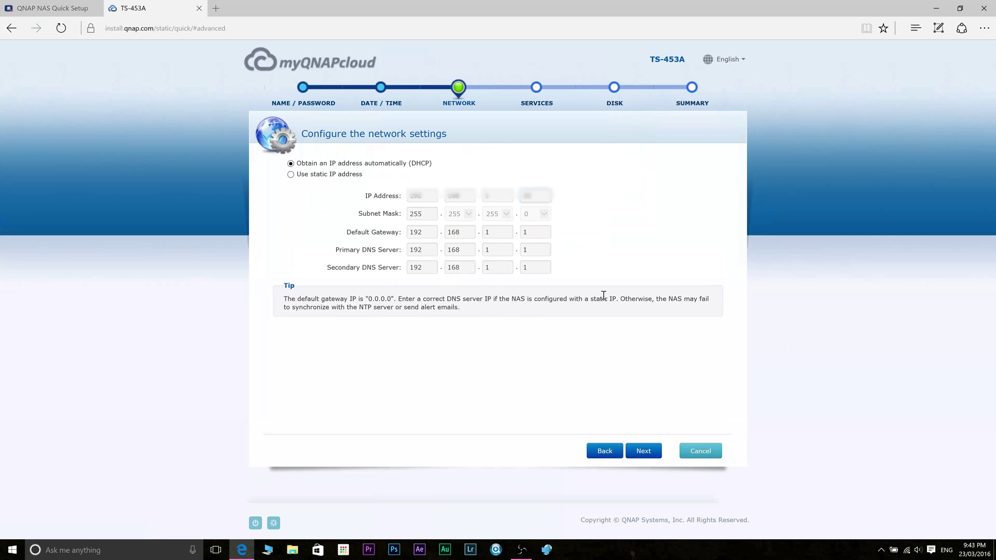
# Keep DHCP networking and disable iTunes Server among the enabled services
pyautogui.press('Return')
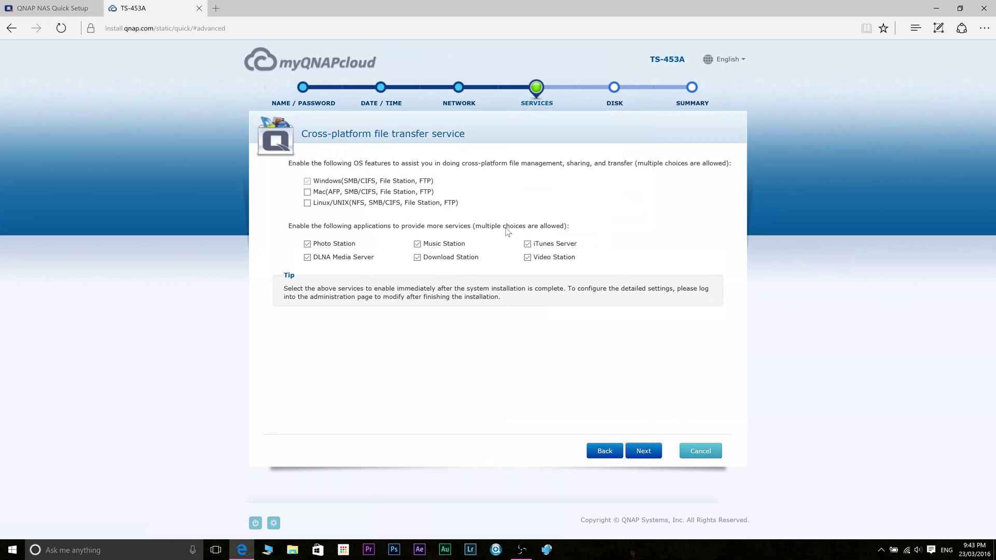
pyautogui.click(527, 244)
pyautogui.click(644, 451)
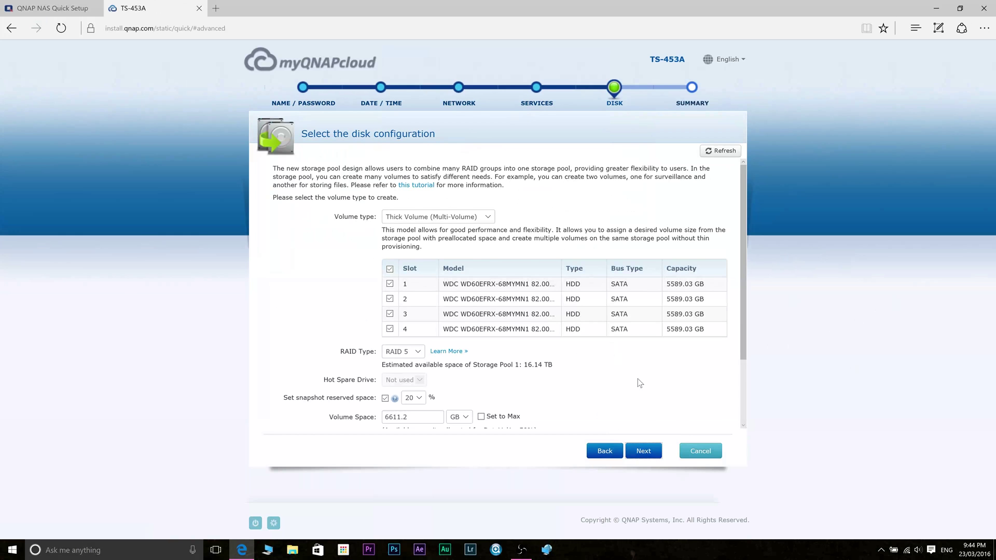
# Switch the volume size unit to TB and apply the size
pyautogui.scroll(-3, 610, 379)
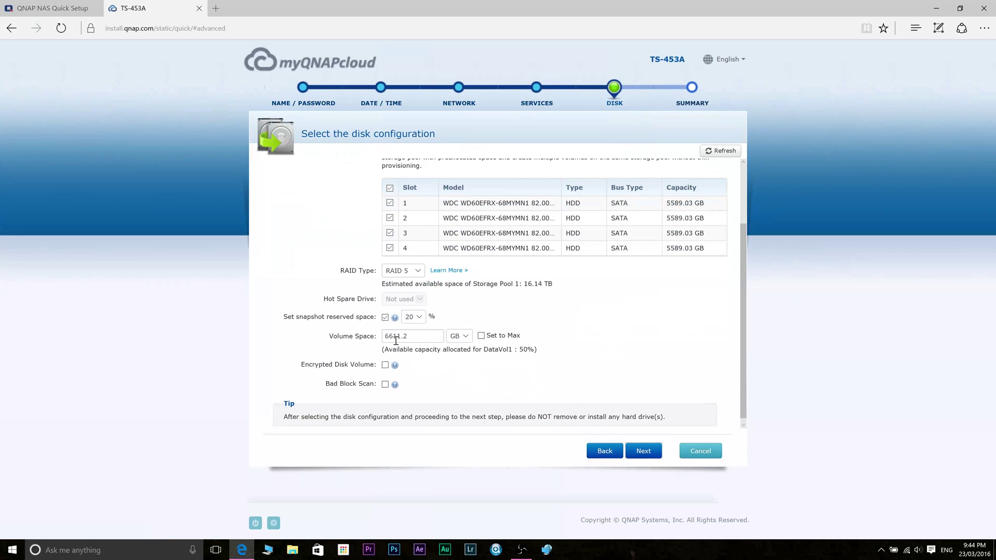
pyautogui.click(466, 337)
pyautogui.click(458, 348)
pyautogui.click(439, 337)
pyautogui.click(539, 323)
# Toggle Set to Max for the volume and keep the 20% snapshot reserve
pyautogui.click(481, 336)
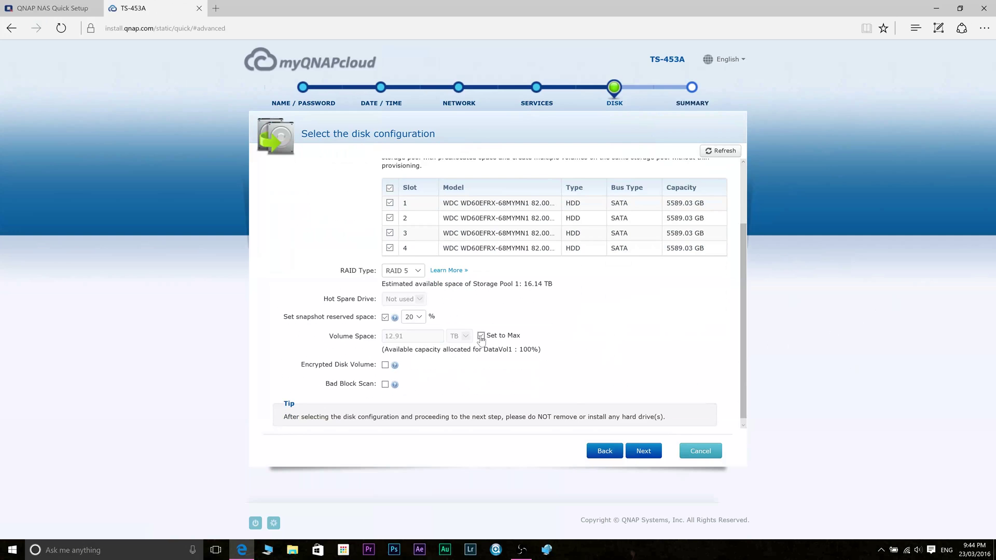
pyautogui.click(481, 335)
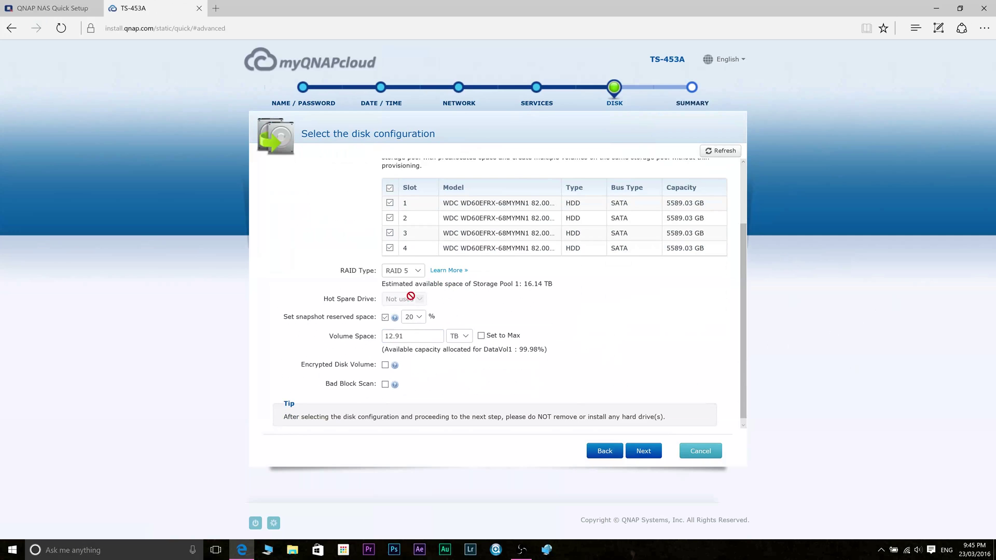
pyautogui.click(417, 317)
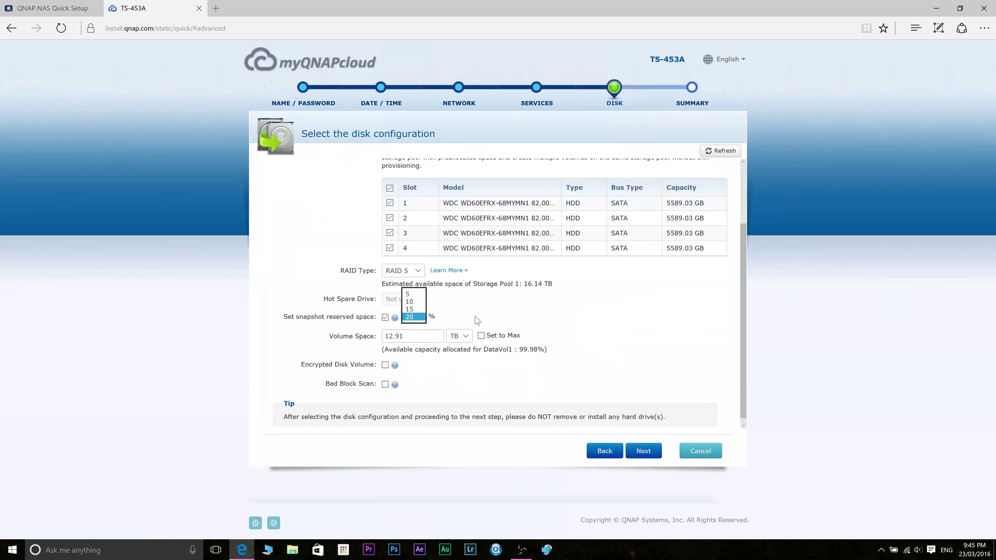
pyautogui.click(491, 317)
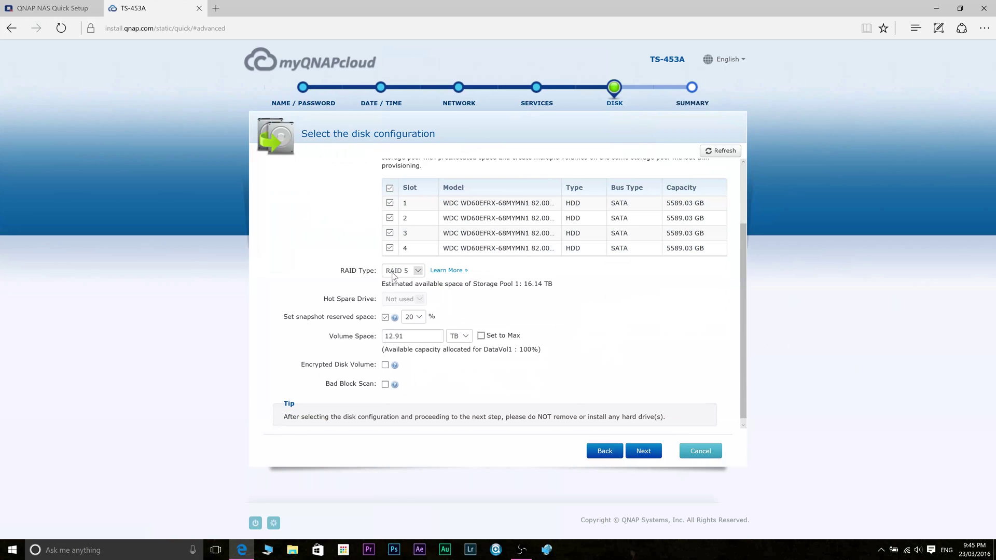
pyautogui.scroll(1, 393, 276)
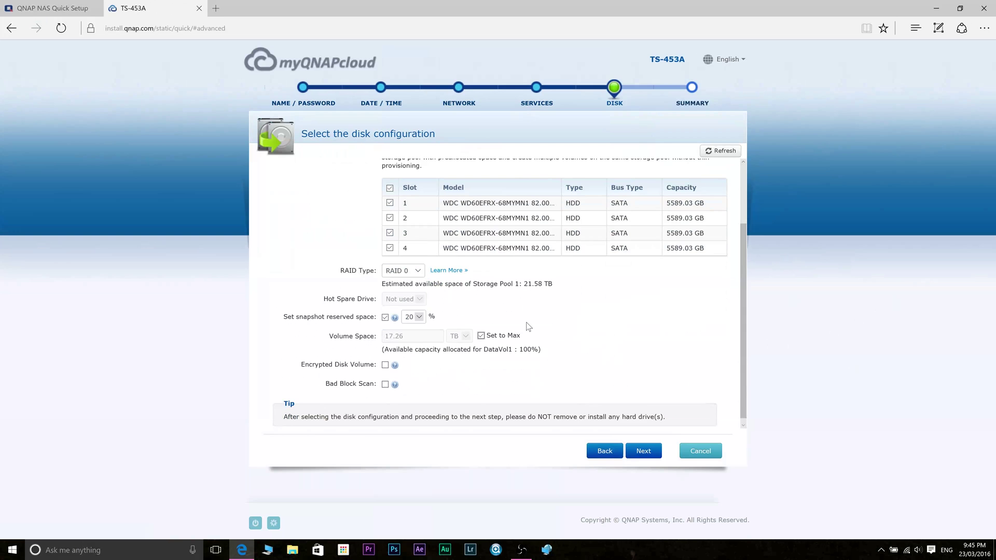
pyautogui.click(643, 451)
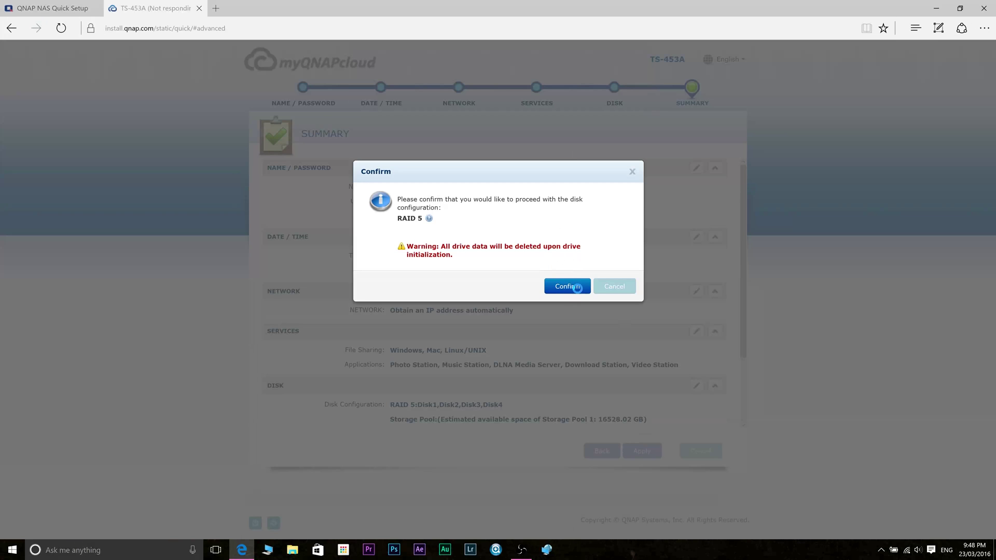
# Confirm the RAID 5 data-erase warning to begin applying the NAS settings
pyautogui.click(572, 285)
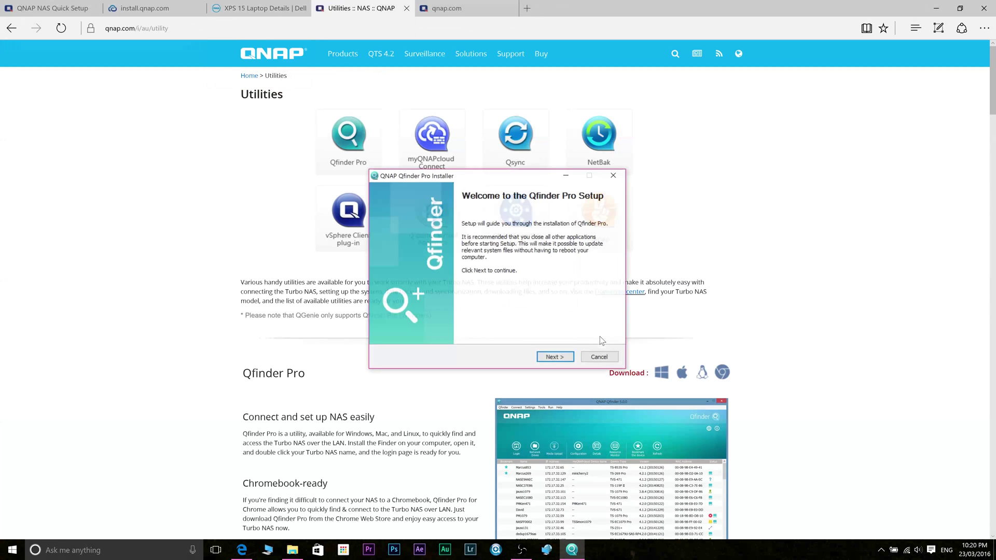
# Install Qfinder Pro with the default components, accepting the licence, and launch it
pyautogui.click(554, 357)
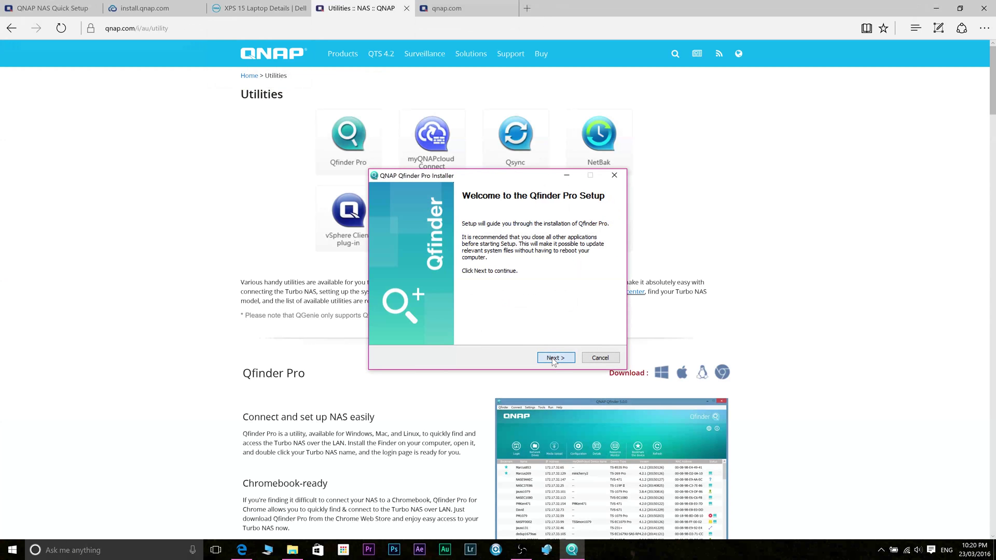
pyautogui.click(555, 358)
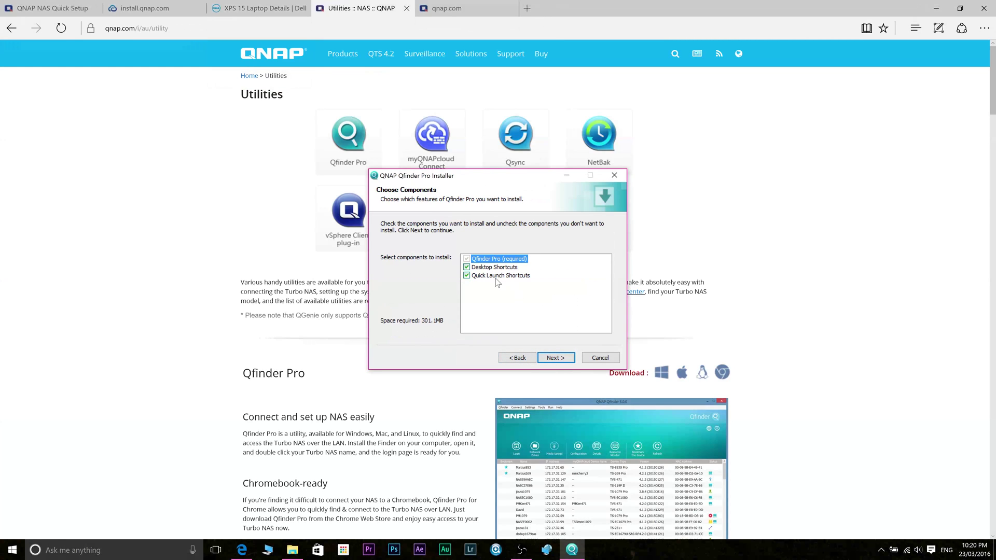
pyautogui.click(555, 357)
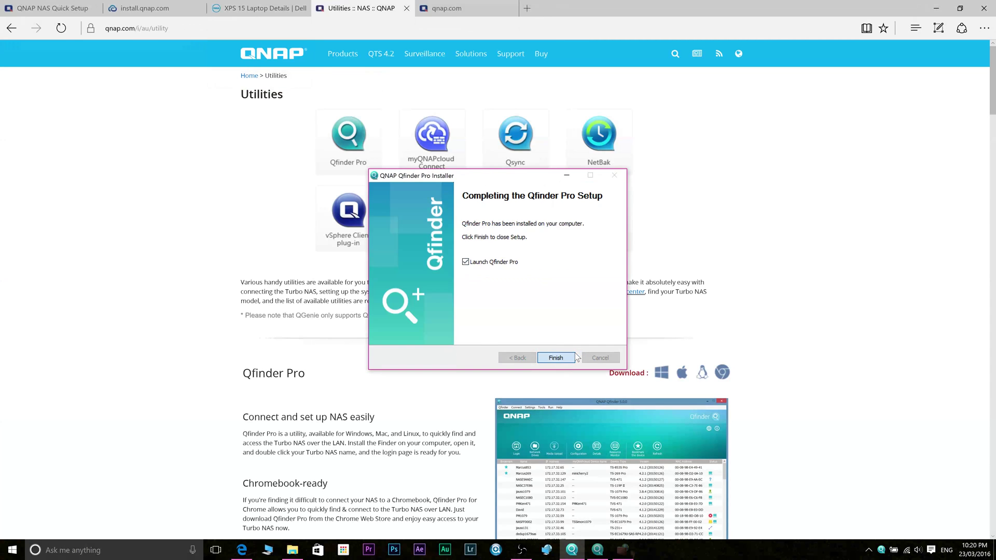
pyautogui.click(555, 357)
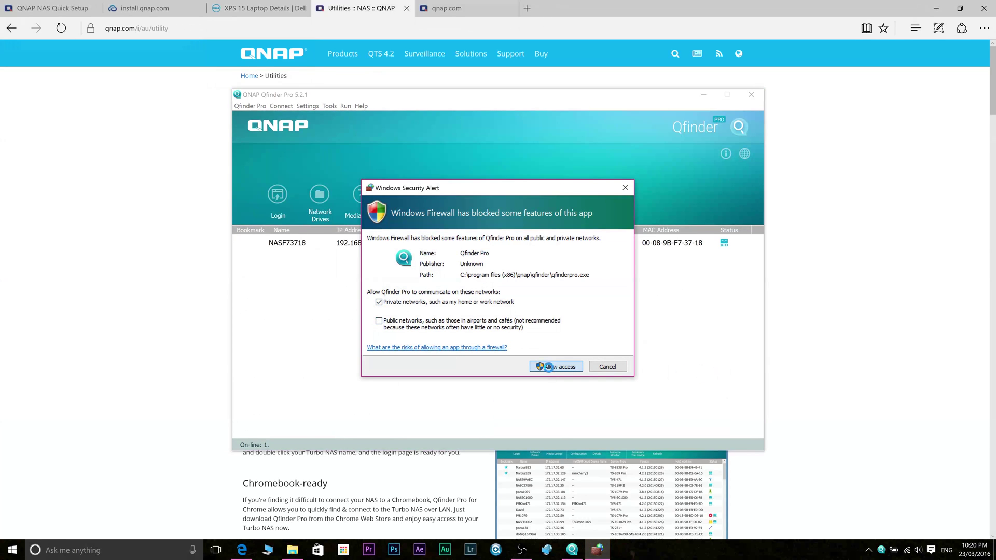
# Allow Qfinder Pro through the firewall, skip SMTP setup, and open NASF73718's actions menu
pyautogui.click(549, 369)
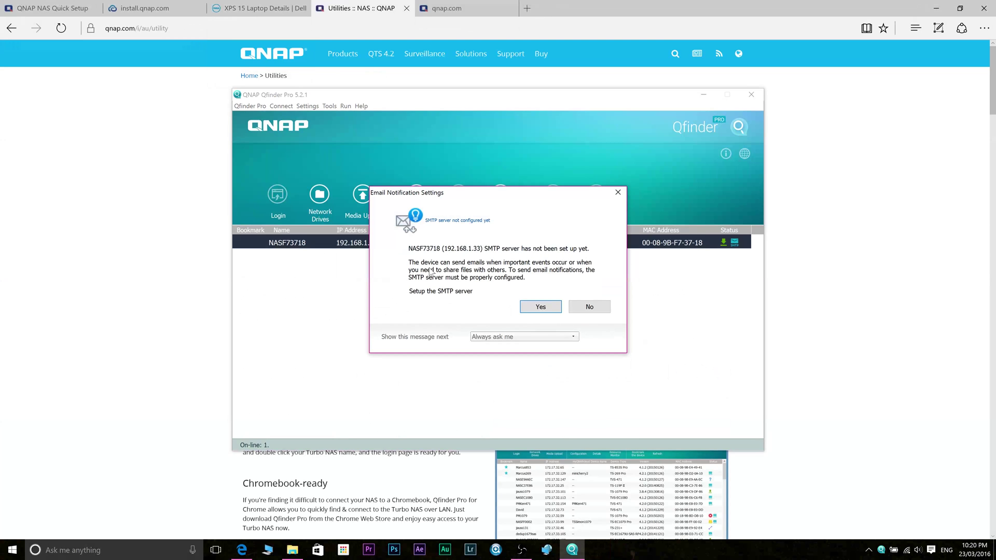
pyautogui.click(540, 307)
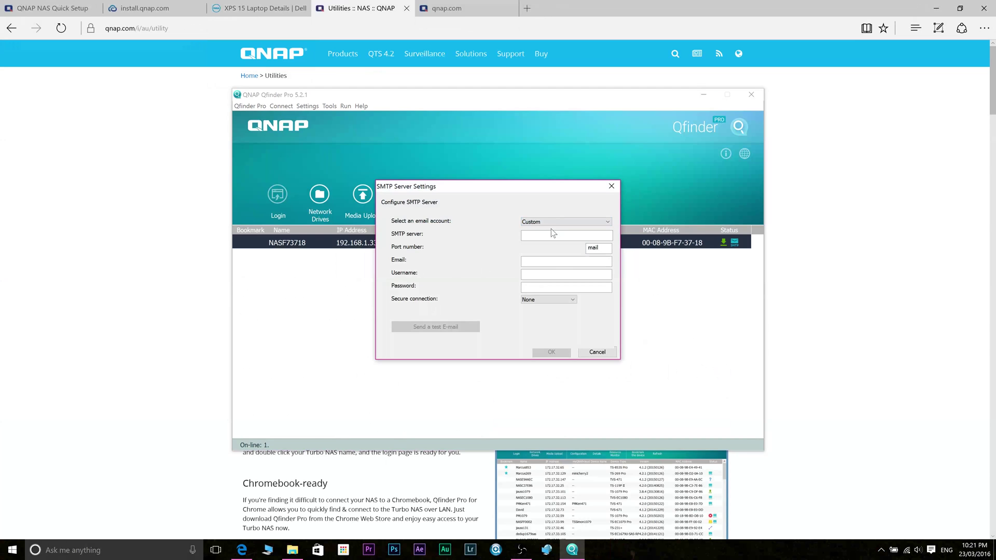
pyautogui.click(595, 353)
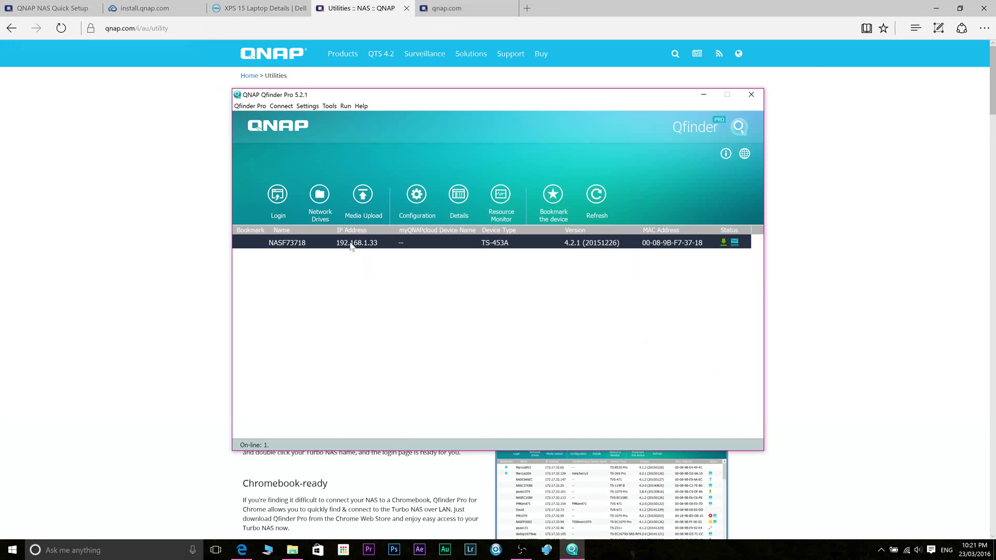
pyautogui.rightClick(352, 244)
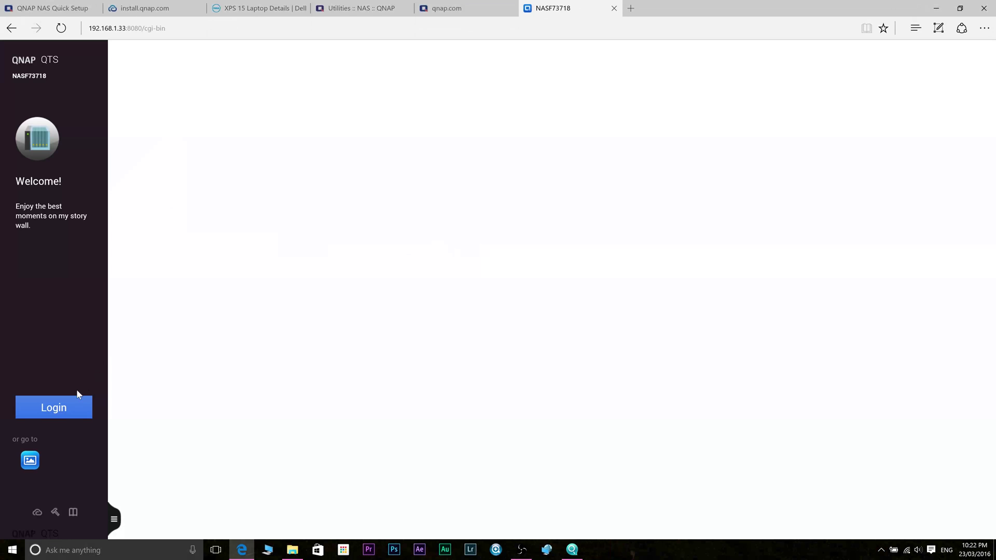
# Log into NASF73718 with the administrator credentials, save the password, and pass the certificate warning
pyautogui.click(61, 407)
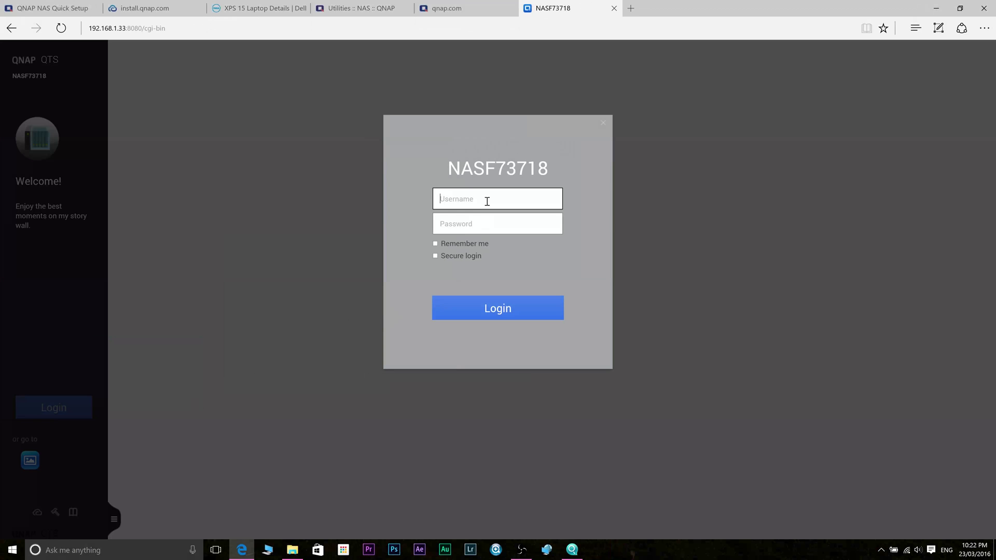
pyautogui.write('admin')
pyautogui.press('Tab')
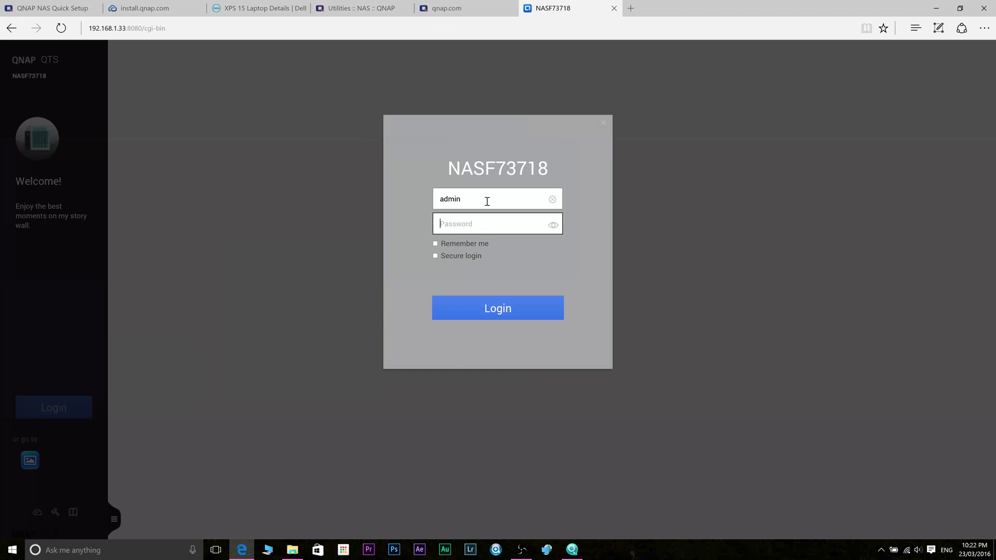
pyautogui.write('•')
pyautogui.click(500, 315)
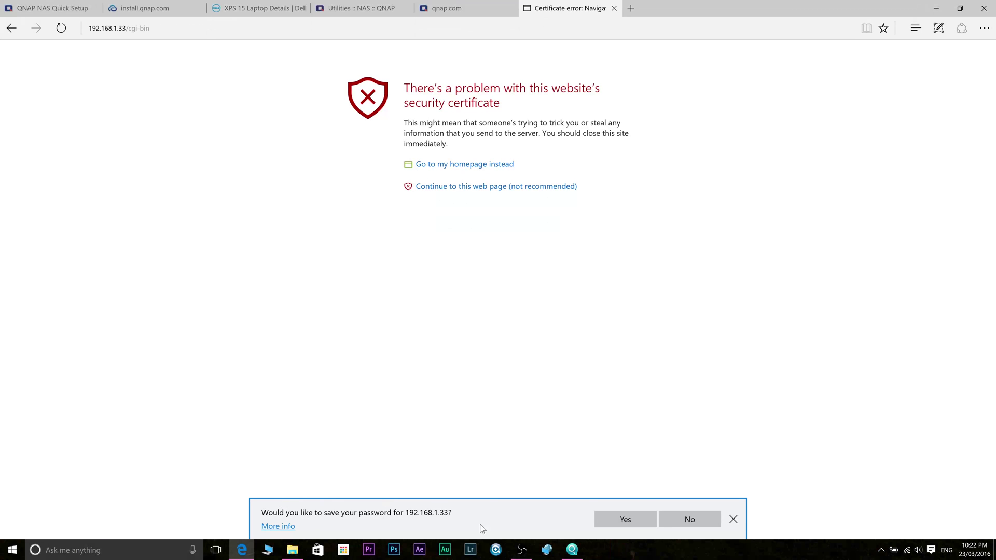
pyautogui.click(615, 519)
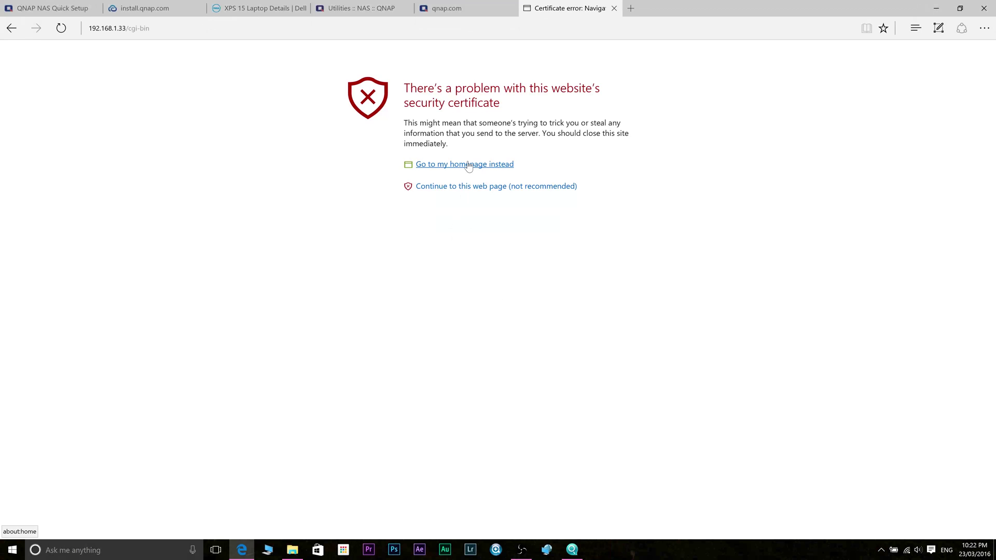
pyautogui.click(514, 187)
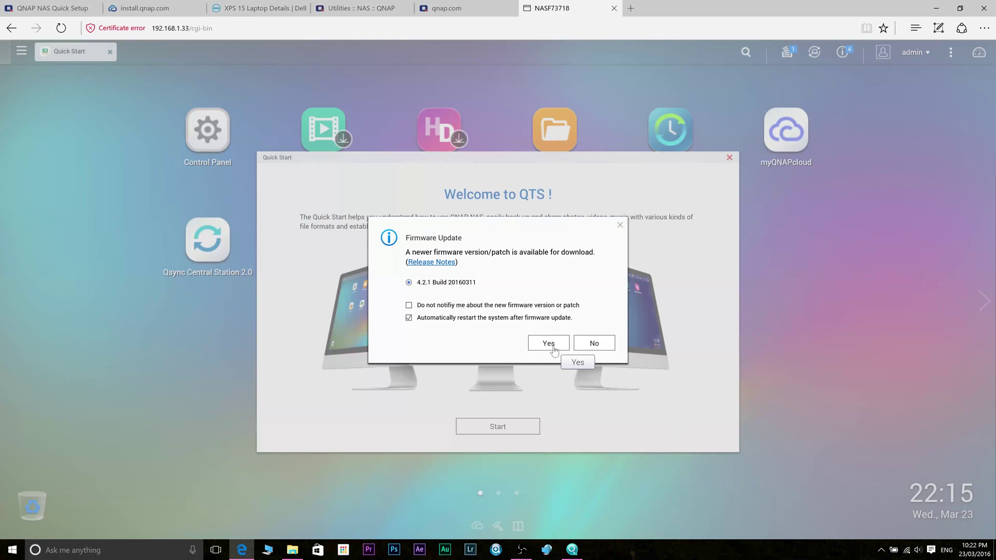
# Accept the 4.2.1 Build 20160311 firmware update to start installing it
pyautogui.click(548, 343)
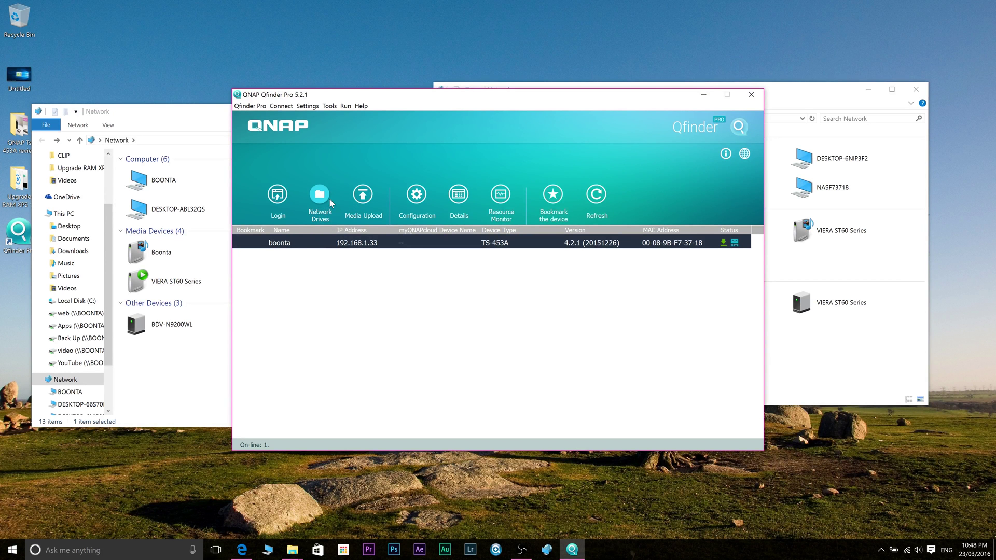
# Open the NAS network drives at 192.168.1.33 in File Explorer and view the Download and home shares
pyautogui.click(319, 196)
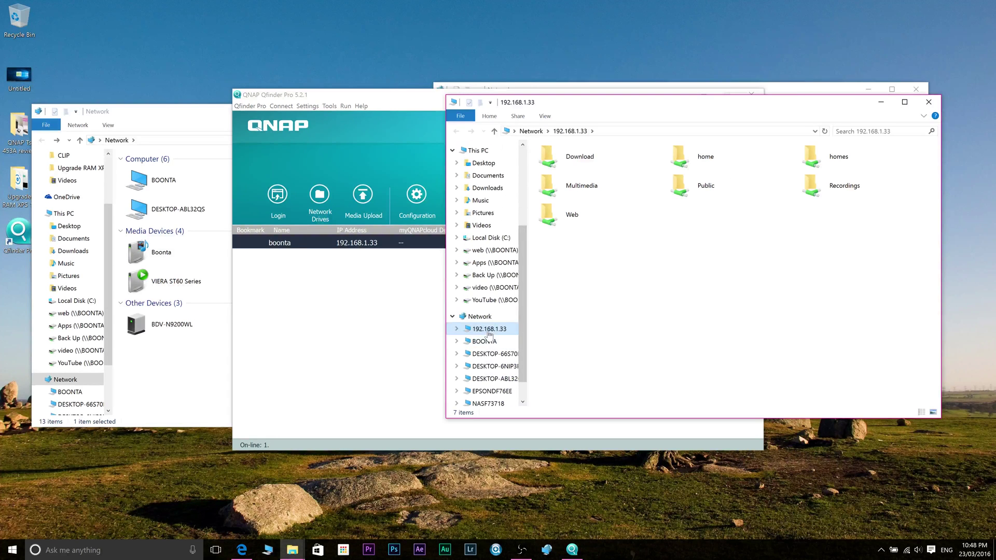
pyautogui.click(457, 329)
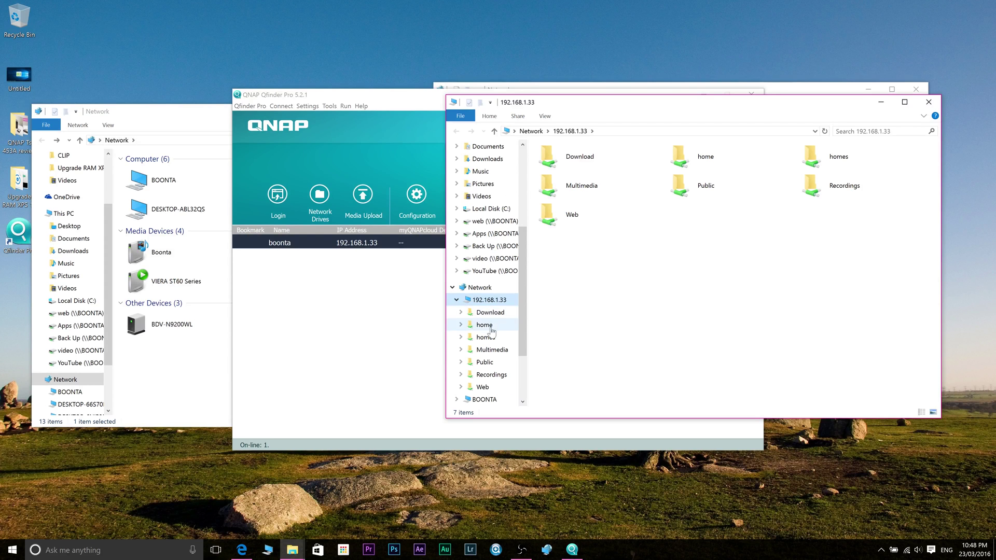
pyautogui.click(490, 312)
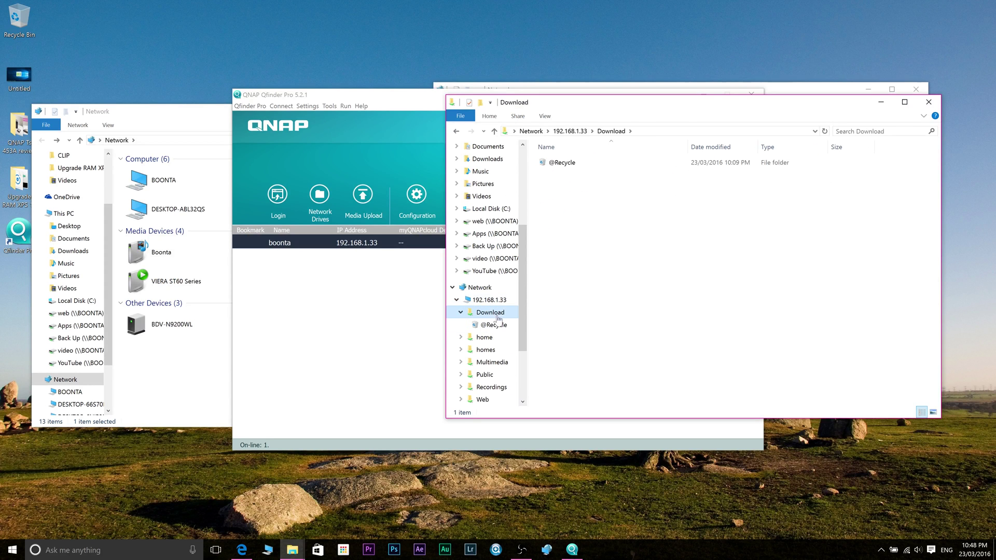
pyautogui.click(487, 338)
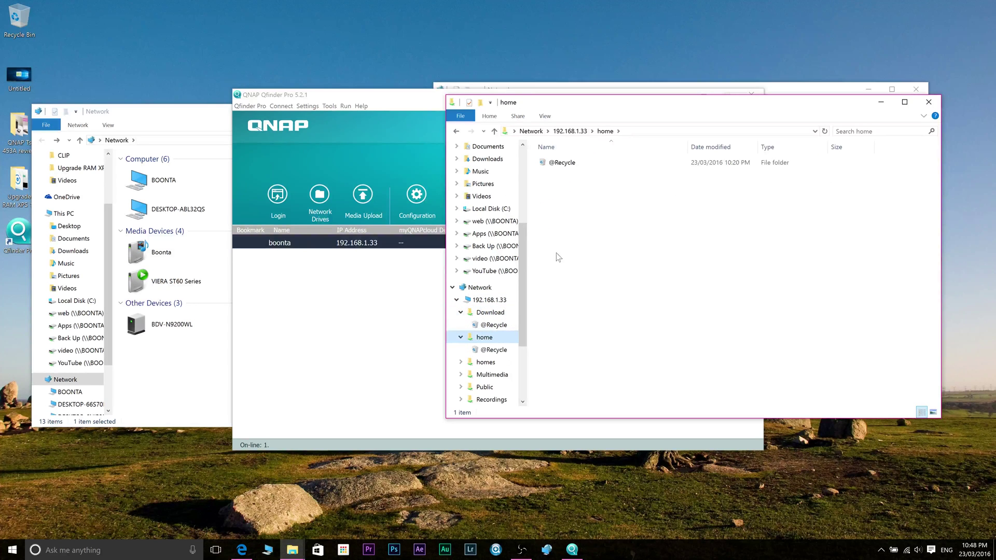
# Browse homes\admin and Multimedia, ending in the Samples folder
pyautogui.click(460, 362)
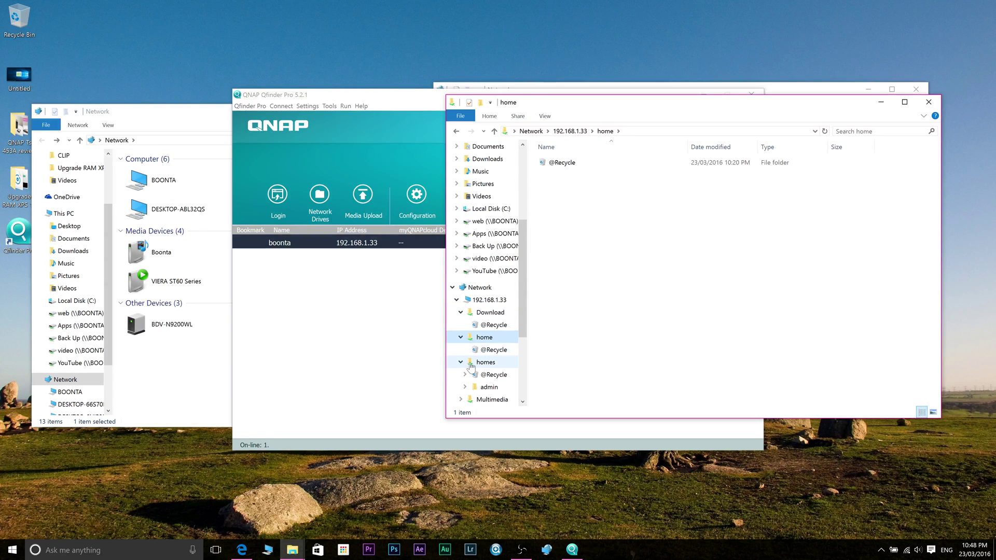
pyautogui.click(475, 362)
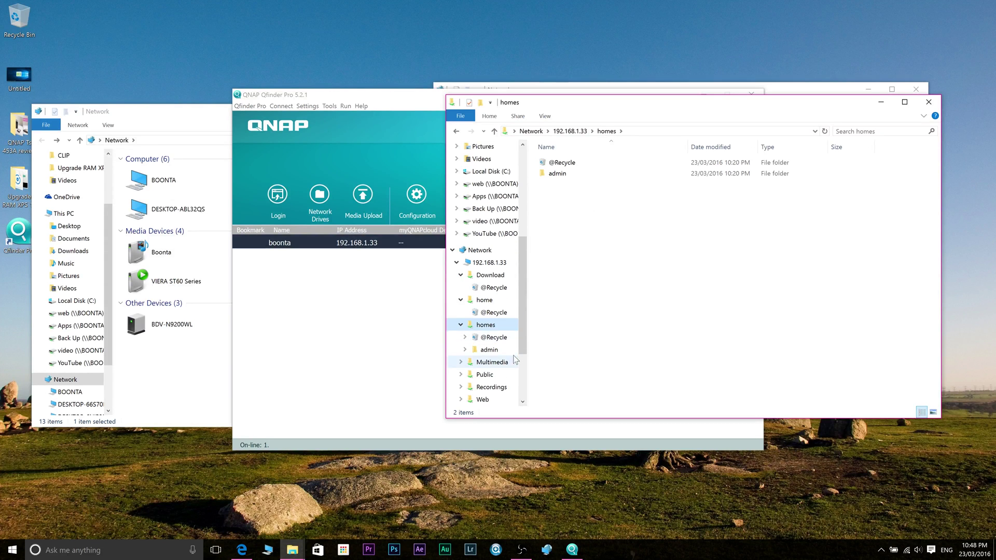
pyautogui.click(488, 351)
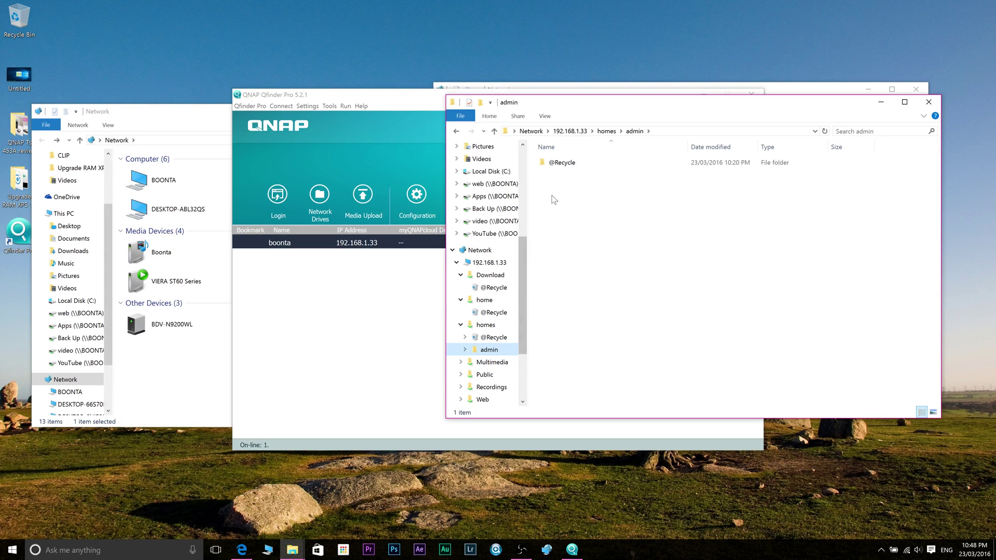
pyautogui.click(488, 339)
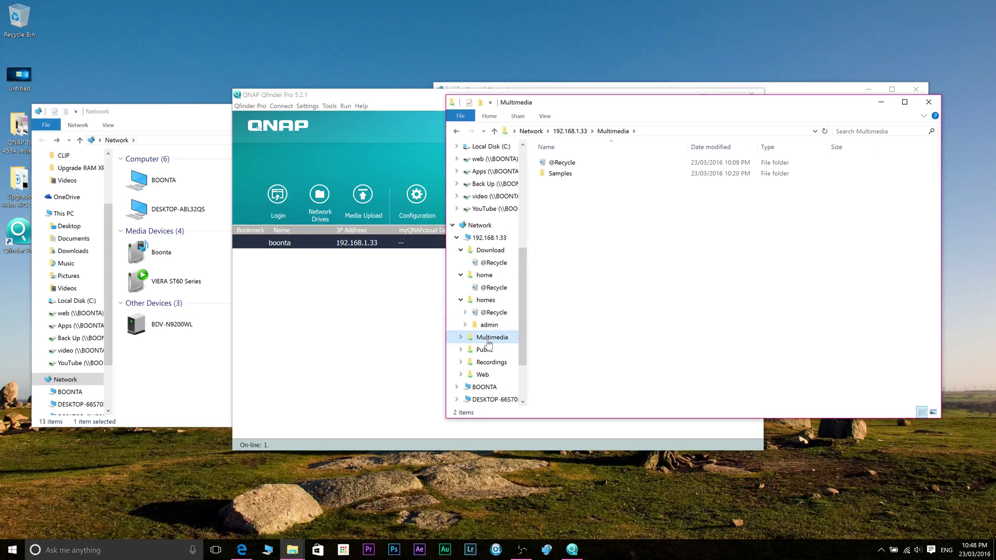
pyautogui.doubleClick(564, 178)
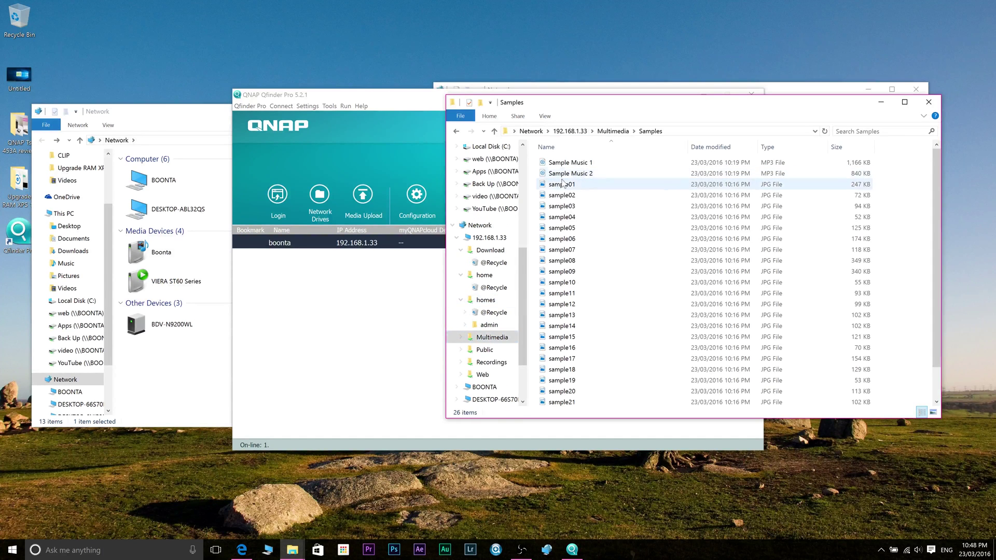
# View sample01 through sample05 in Windows Photos, then close the viewer
pyautogui.doubleClick(563, 185)
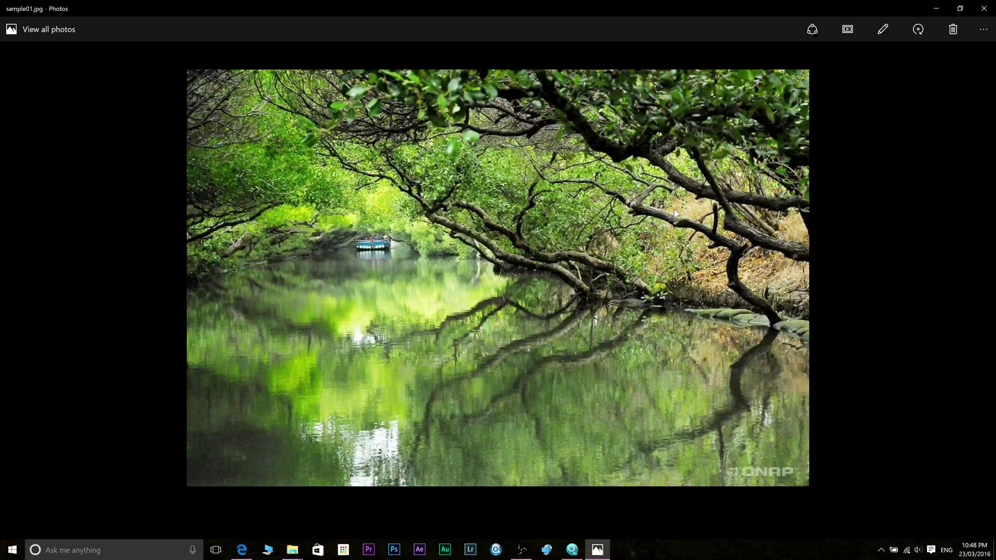
pyautogui.click(991, 283)
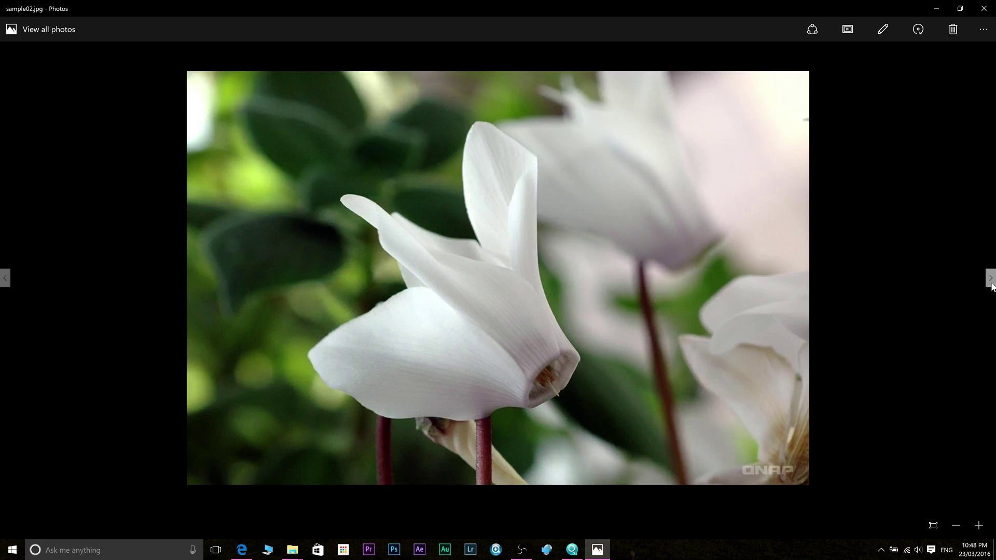
pyautogui.click(991, 283)
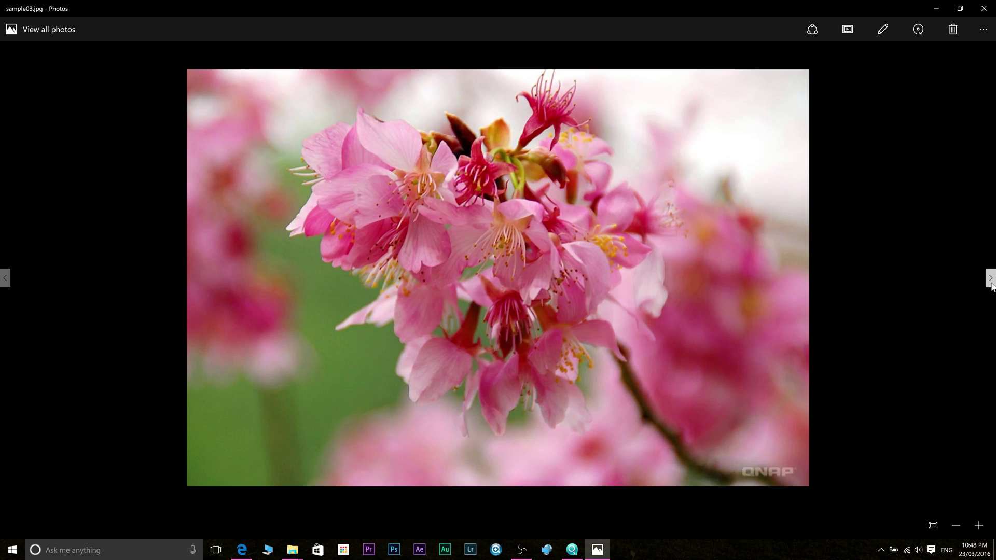
pyautogui.click(990, 283)
pyautogui.click(991, 283)
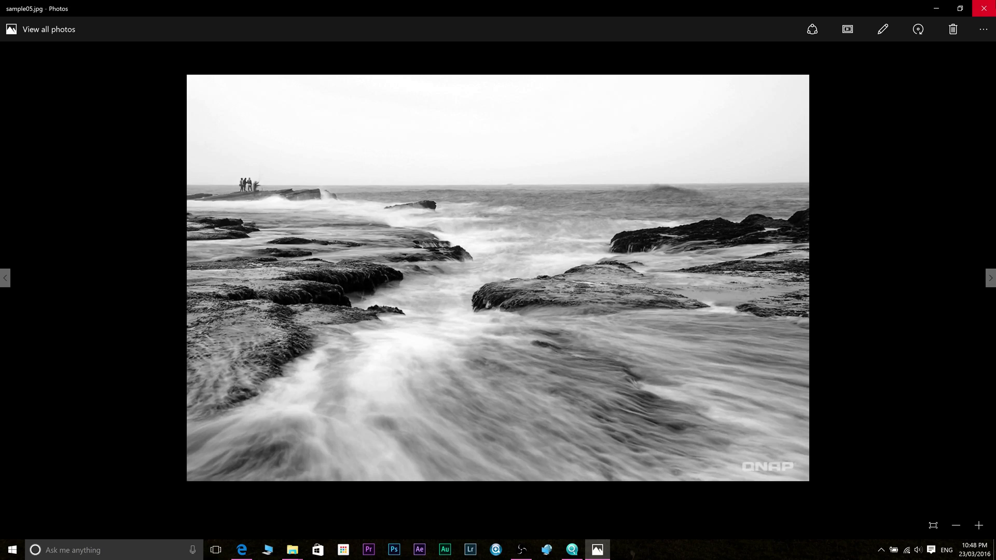
pyautogui.click(984, 9)
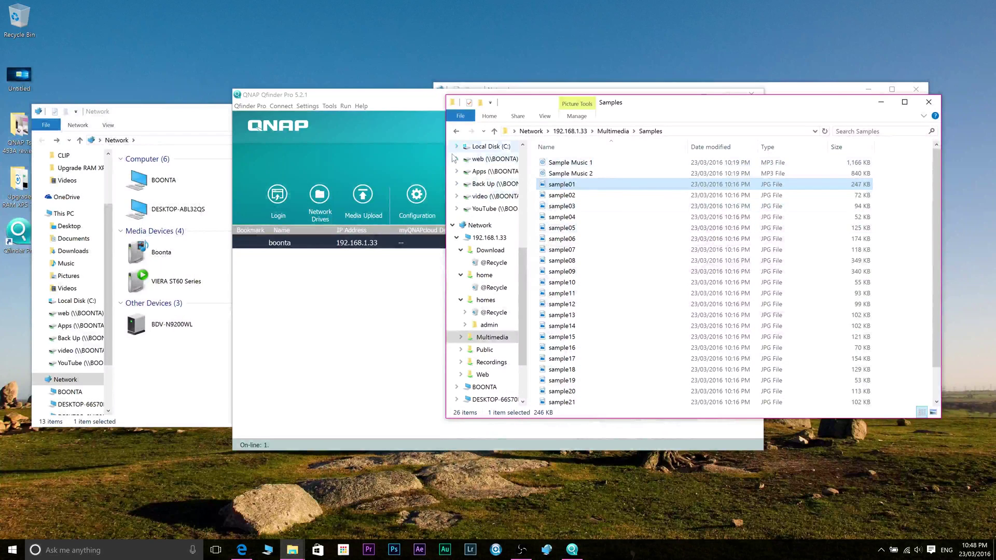
# Go back and browse the Public, Recordings and Web shares on the NAS
pyautogui.scroll(-1, 623, 270)
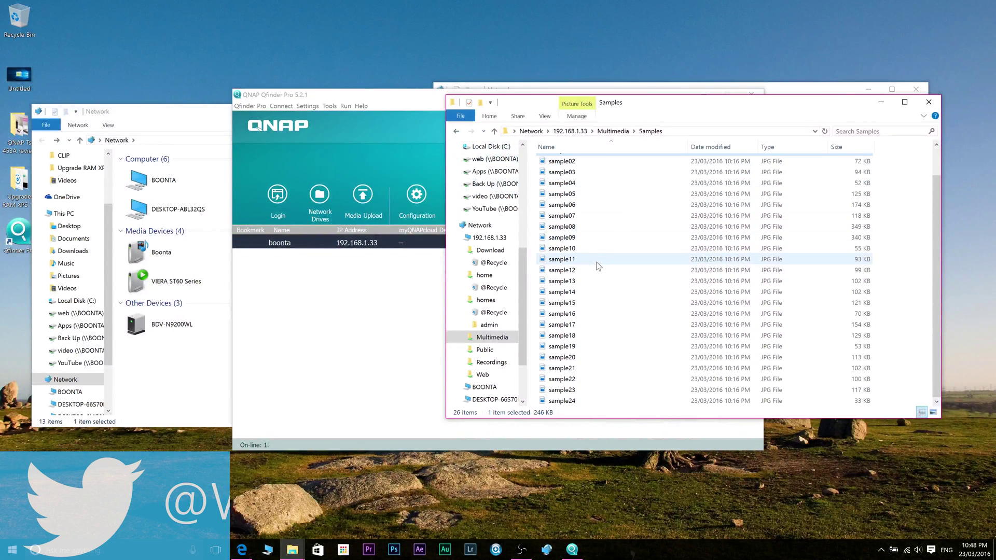
pyautogui.click(455, 132)
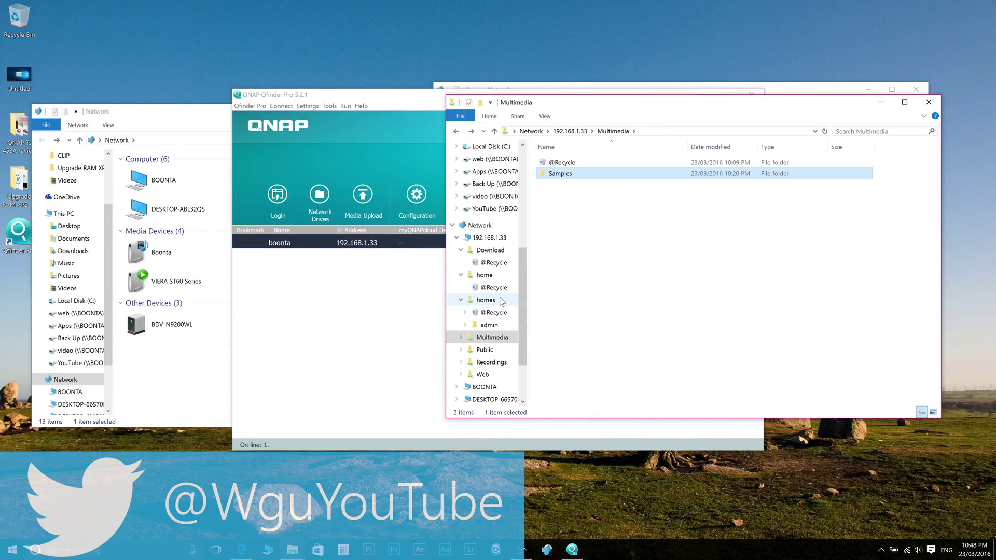
pyautogui.click(487, 351)
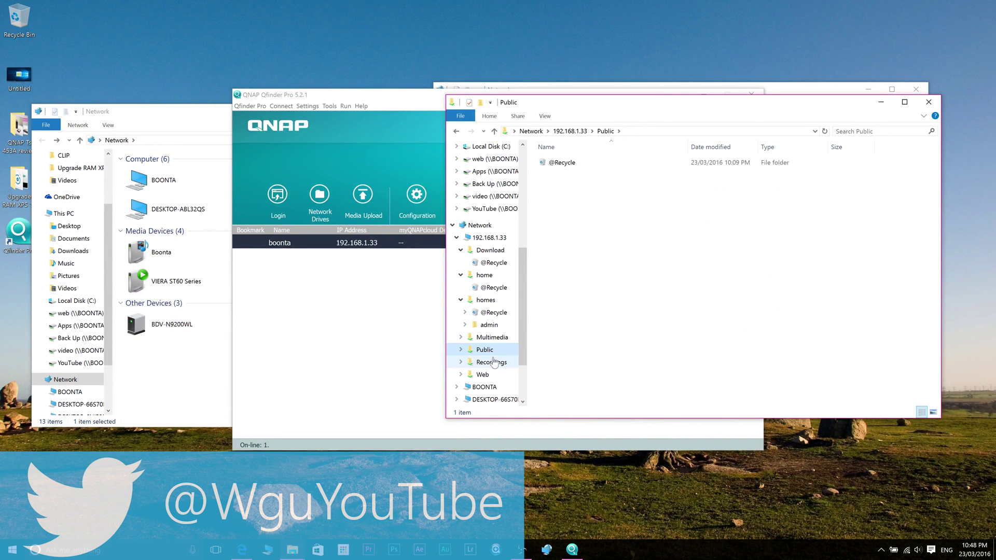
pyautogui.click(491, 362)
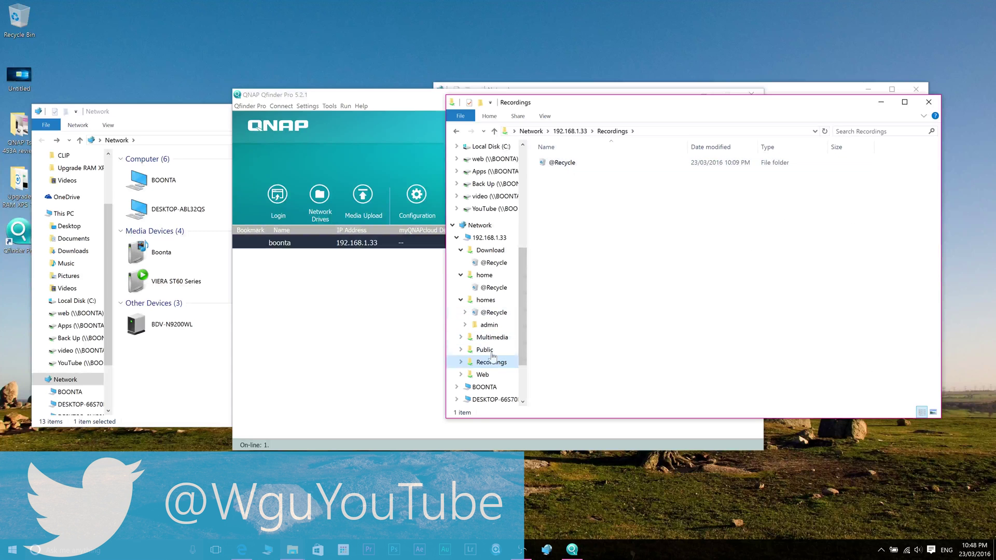
pyautogui.click(460, 375)
pyautogui.click(482, 375)
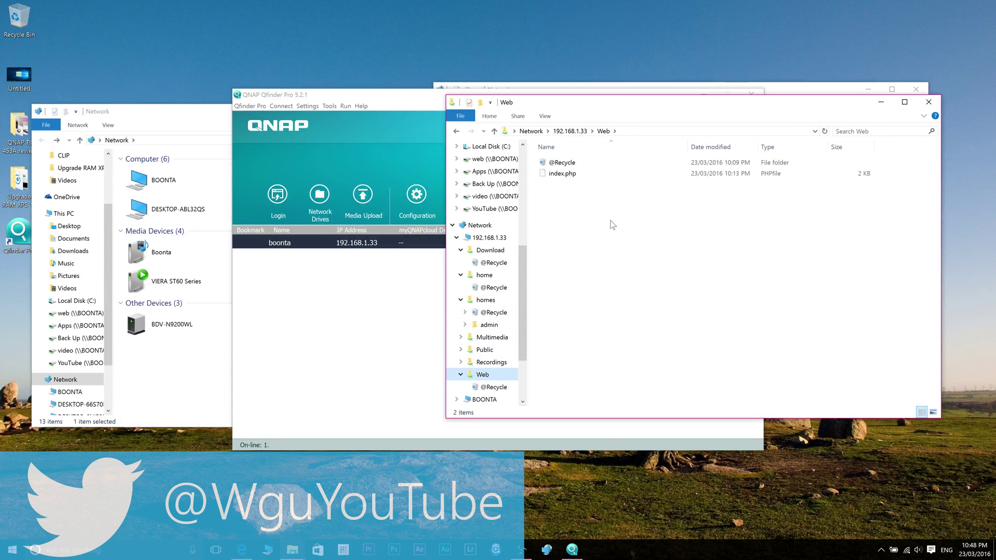
# Return to Multimedia\Samples and open sample21.jpg in Photos
pyautogui.click(491, 337)
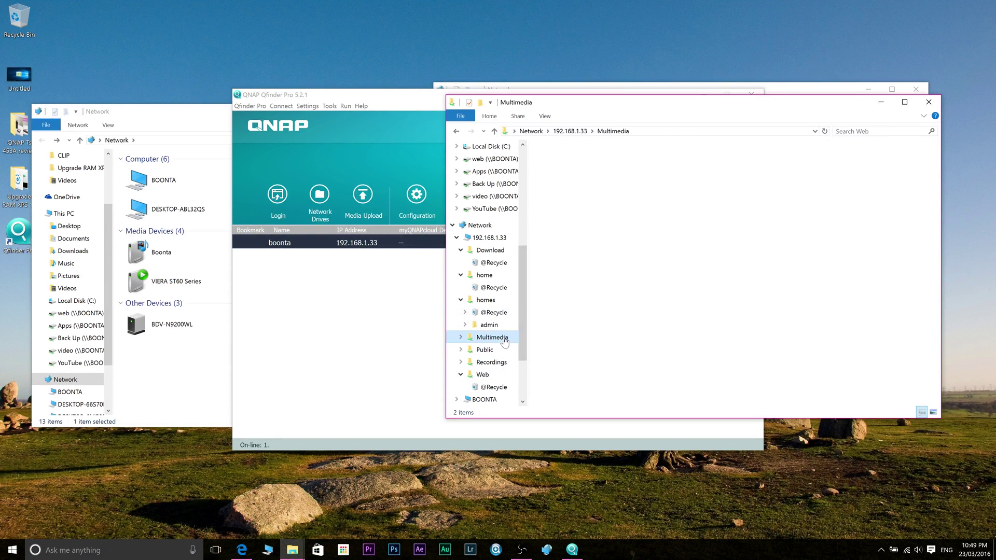
pyautogui.doubleClick(560, 174)
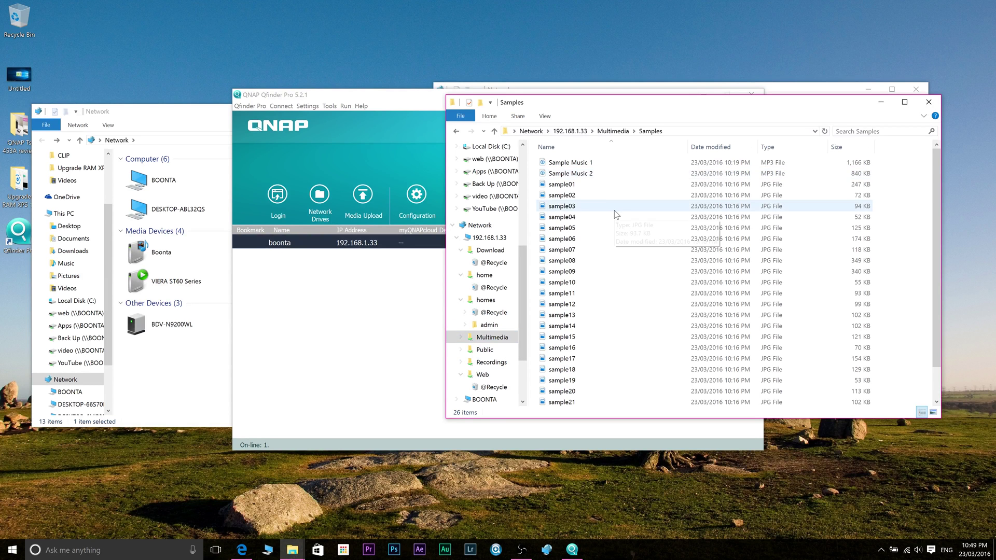
pyautogui.scroll(-1, 616, 214)
pyautogui.scroll(1, 616, 214)
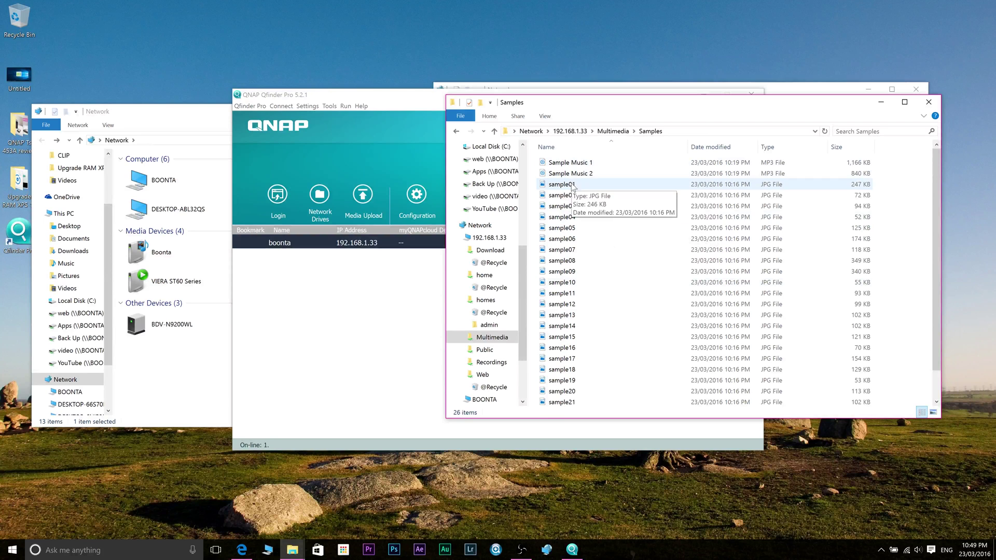
pyautogui.doubleClick(562, 401)
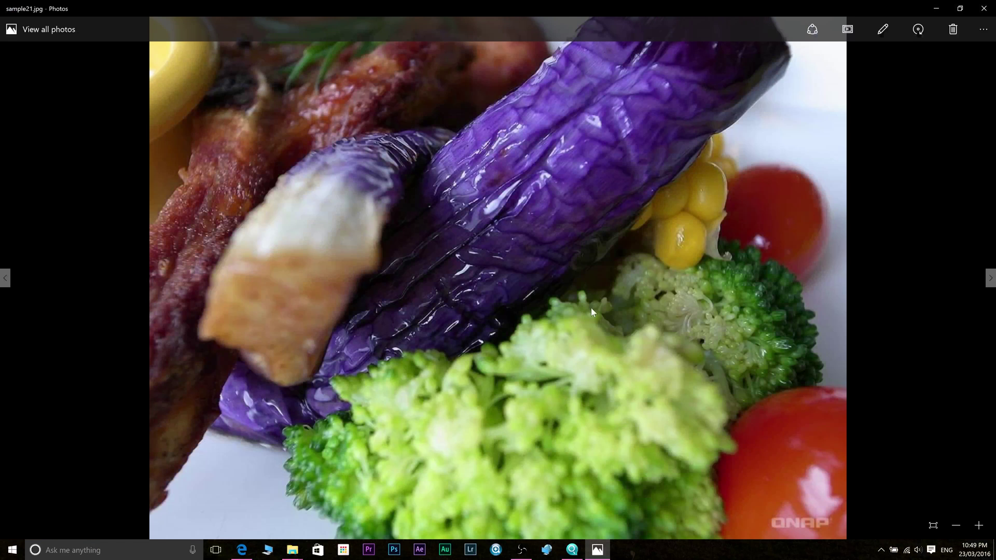
# Step through sample22, sample23 and the sample24 panorama, close Photos, and bring OBS forward
pyautogui.click(990, 279)
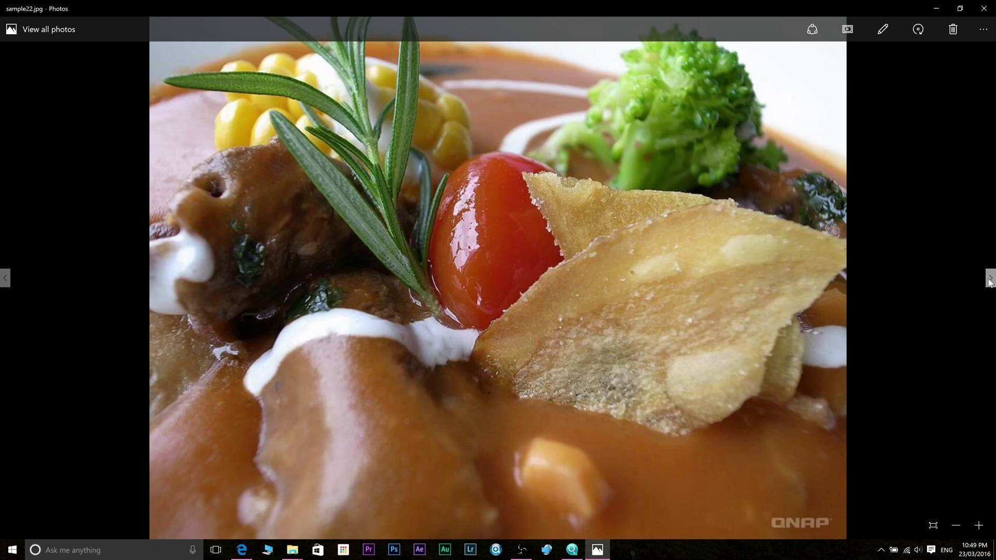
pyautogui.click(989, 281)
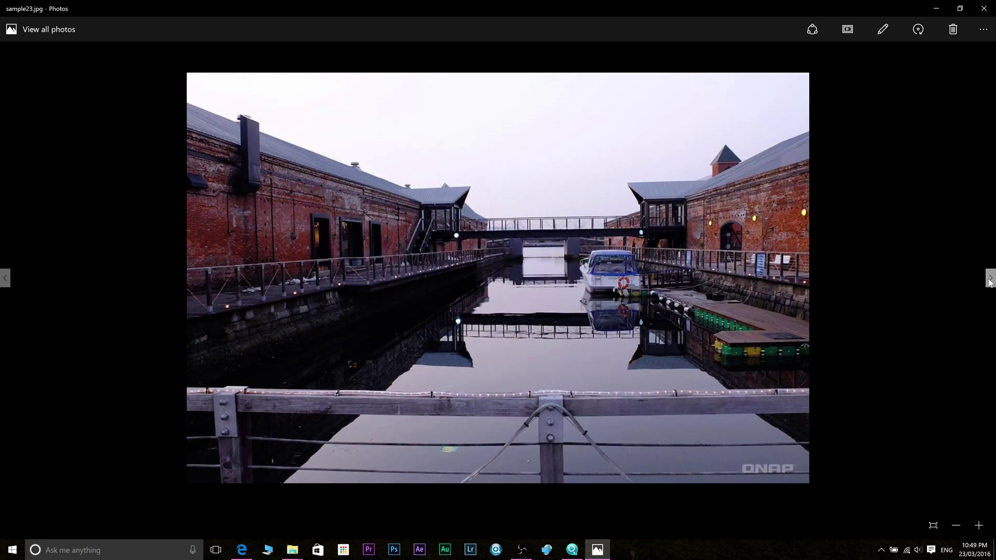
pyautogui.click(990, 282)
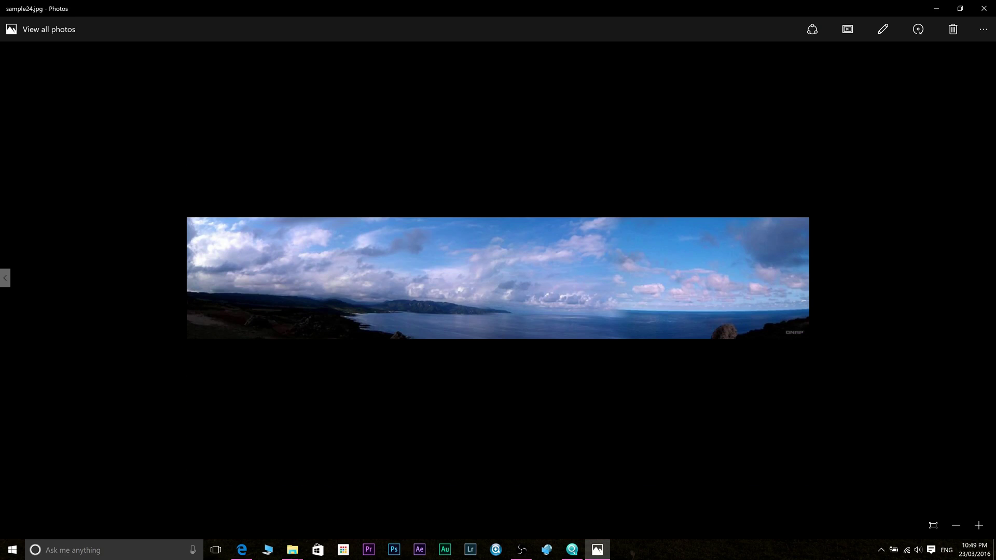
pyautogui.click(984, 9)
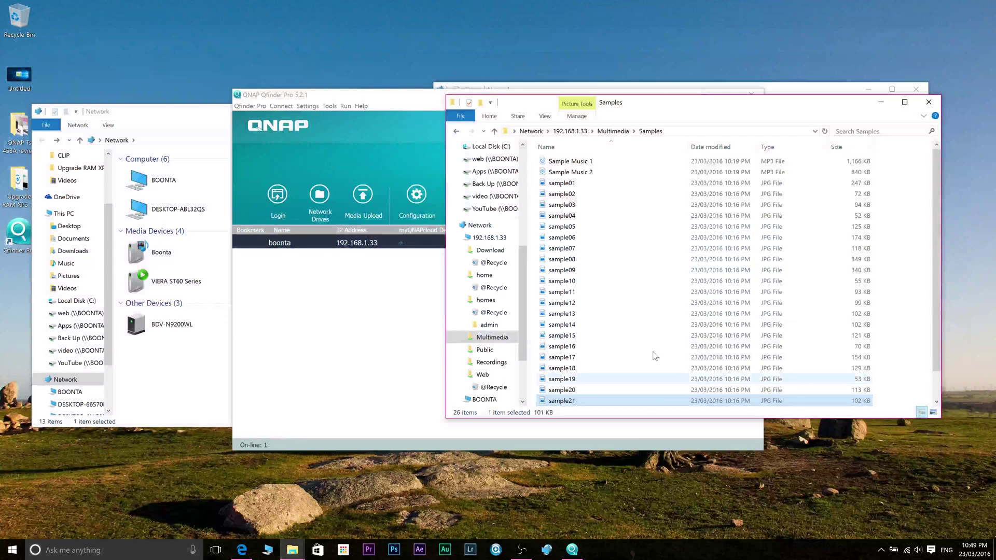
pyautogui.click(521, 550)
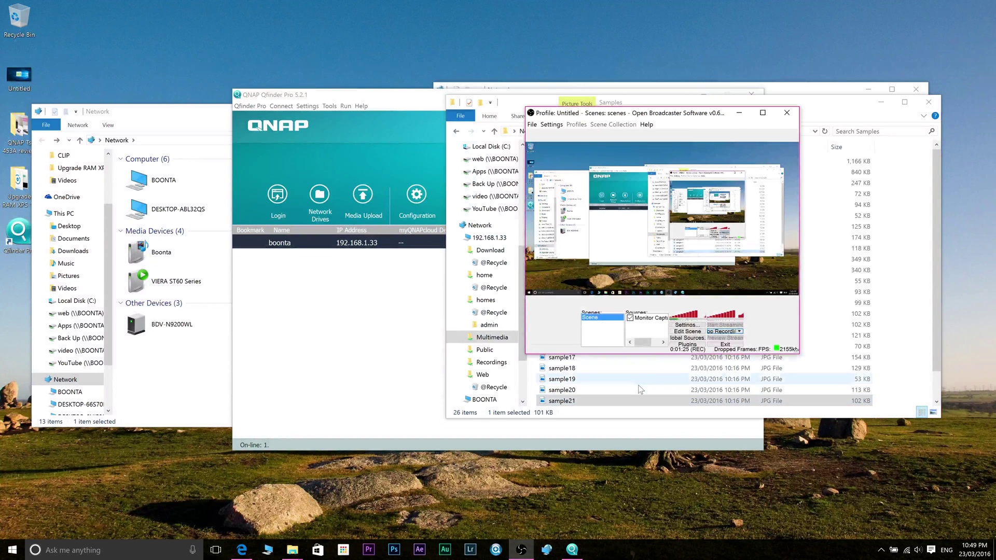